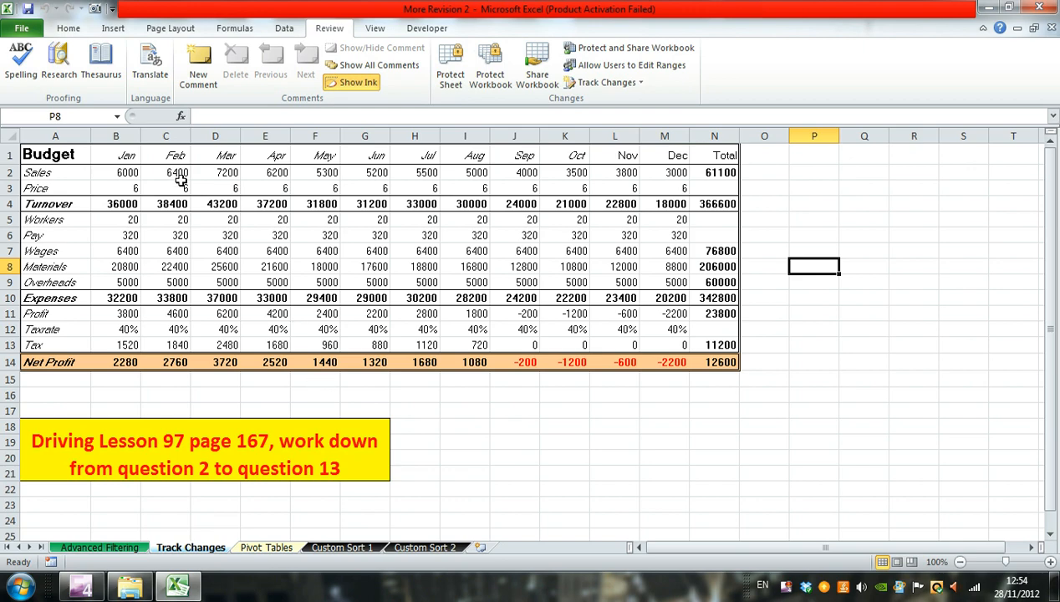
Save the workbook under the new name Draft1 in the Advanced Spreadsheets folder, replacing the existing file.
left_click(20, 27)
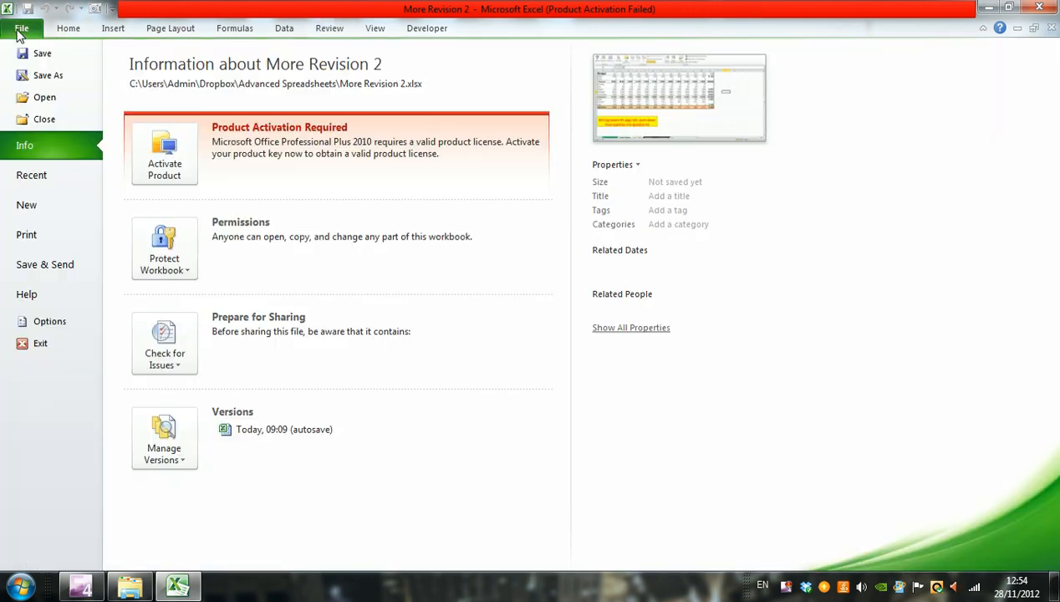
left_click(48, 75)
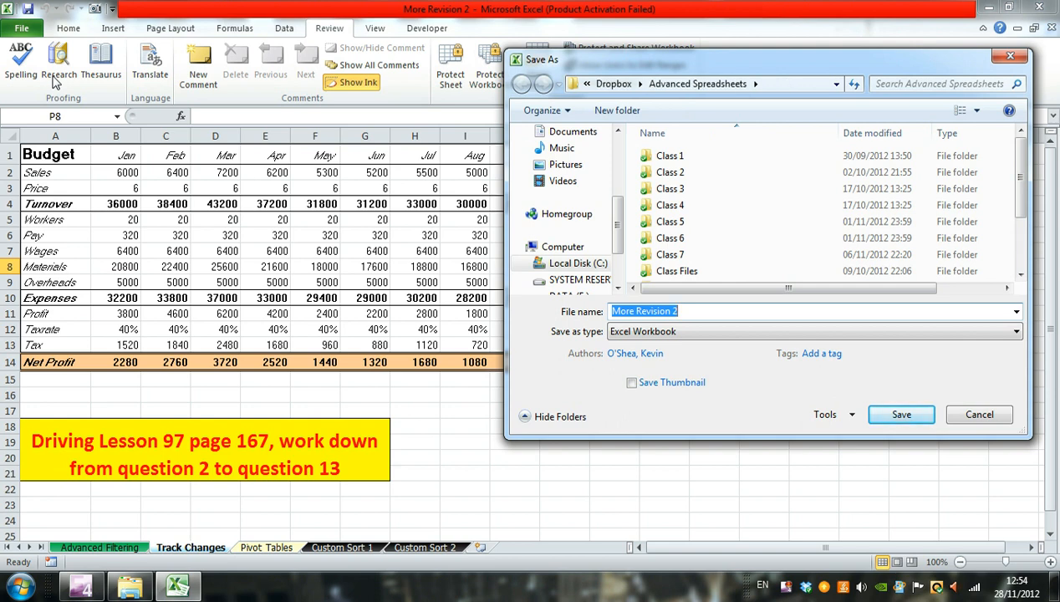
type("Draft1")
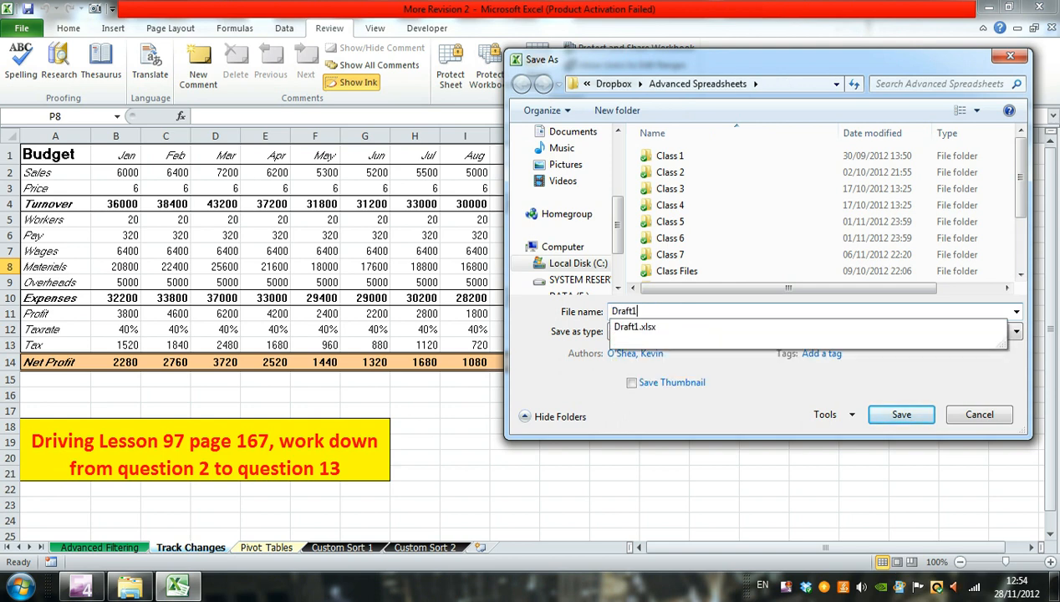
key("Return")
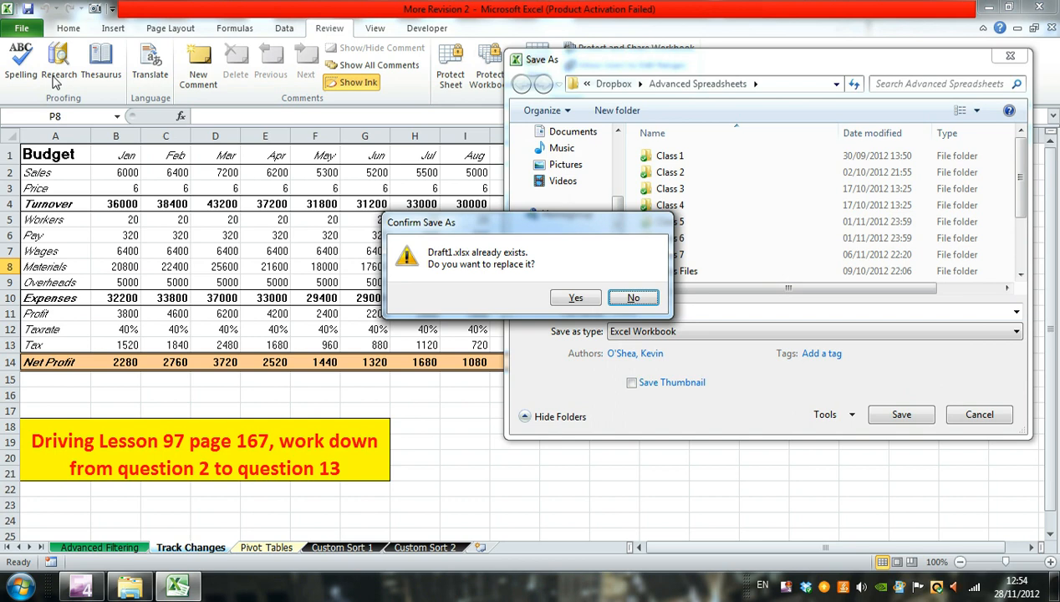
left_click(575, 298)
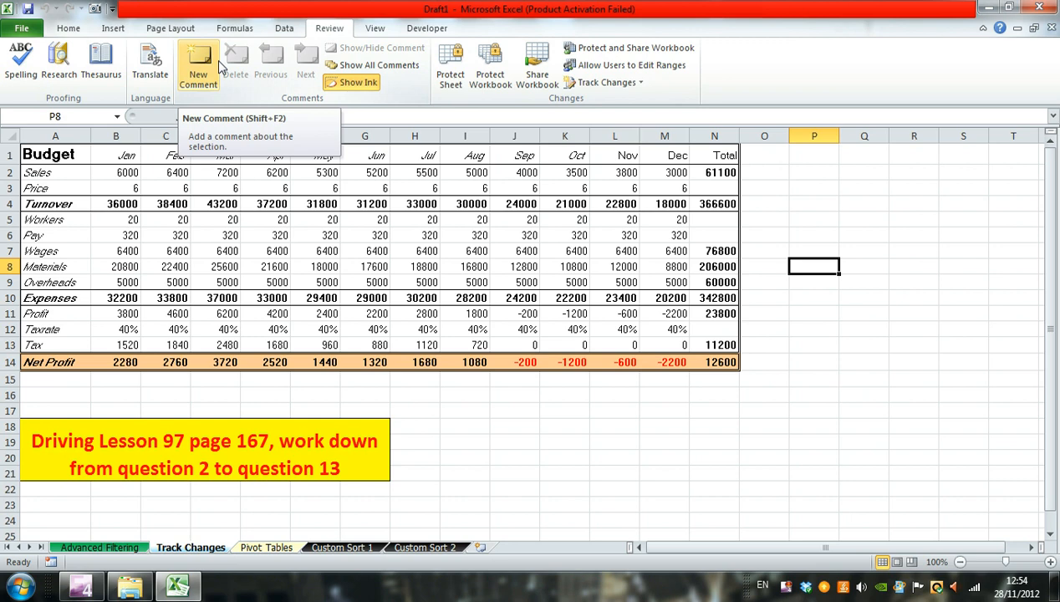
Share the workbook by allowing changes by more than one user at the same time, and let it be saved.
left_click(537, 71)
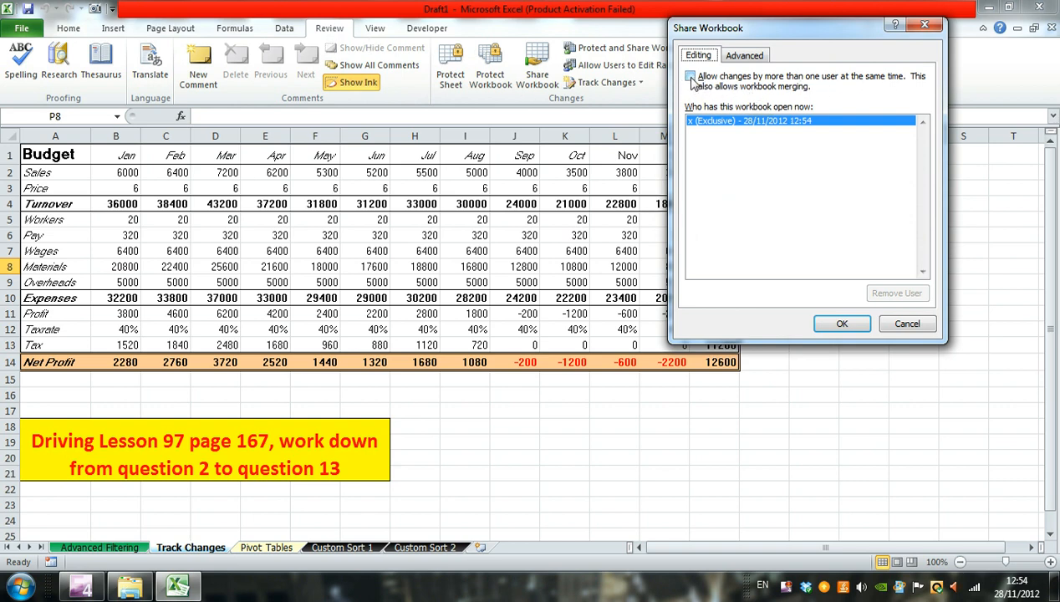
left_click(690, 76)
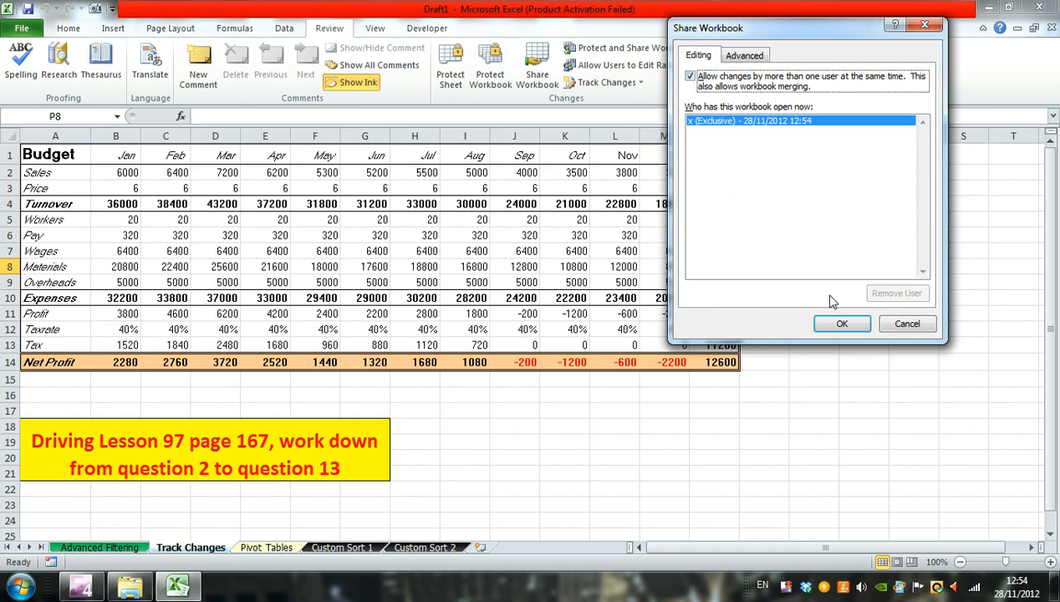
left_click(845, 324)
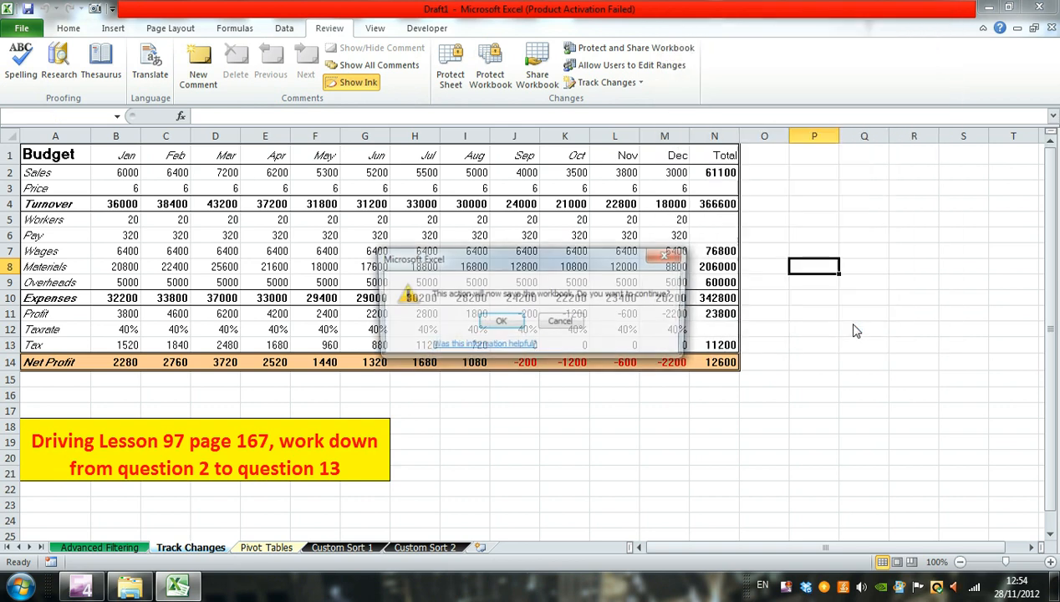
left_click(504, 322)
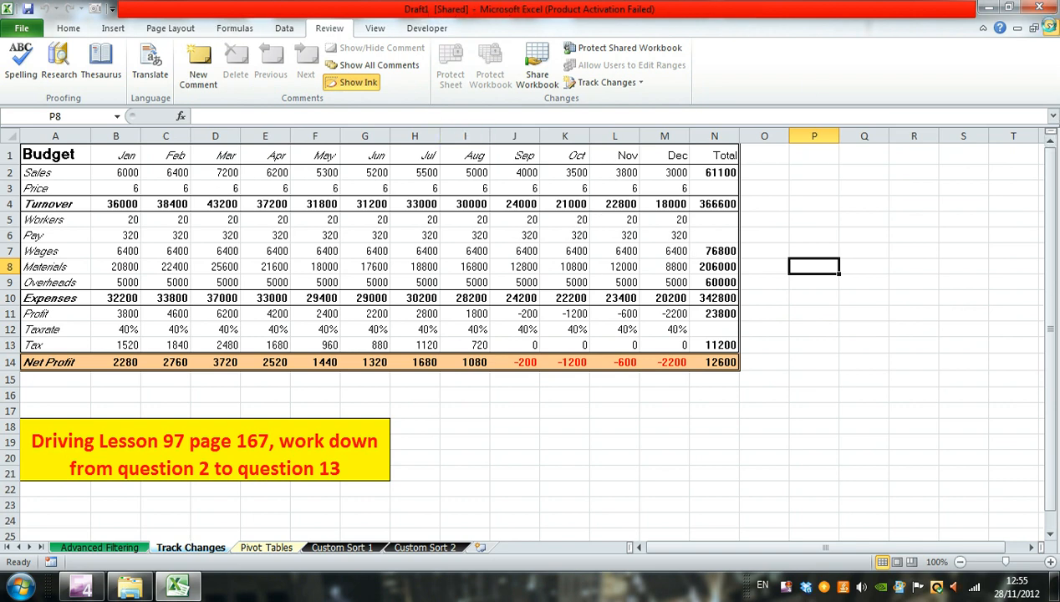
Close the shared workbook and Excel, and reopen Draft1 from the Advanced Spreadsheets folder, dismissing the activation wizard.
left_click(1051, 28)
left_click(1040, 8)
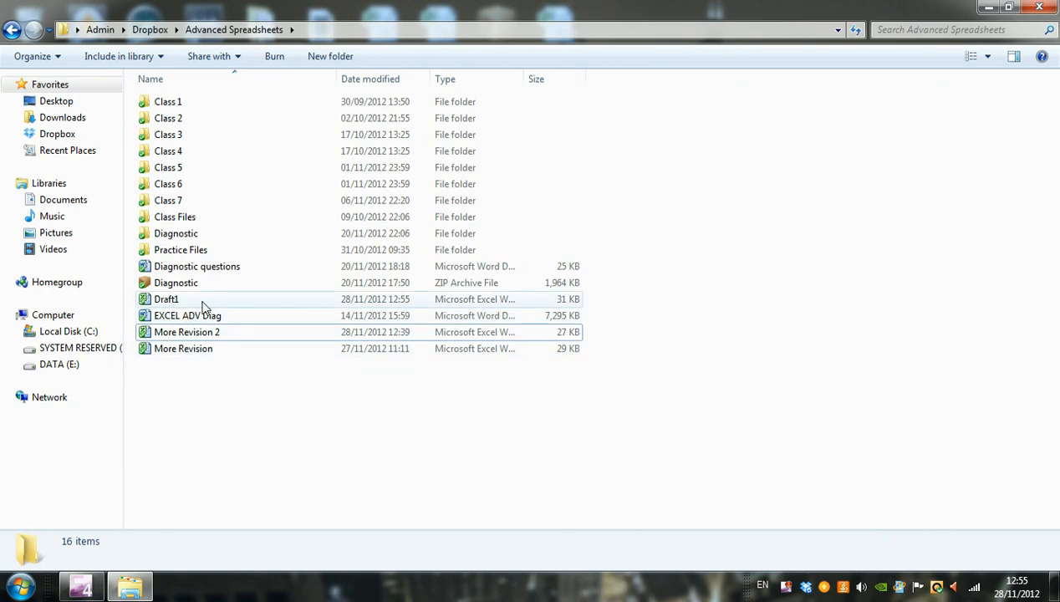
double_click(167, 300)
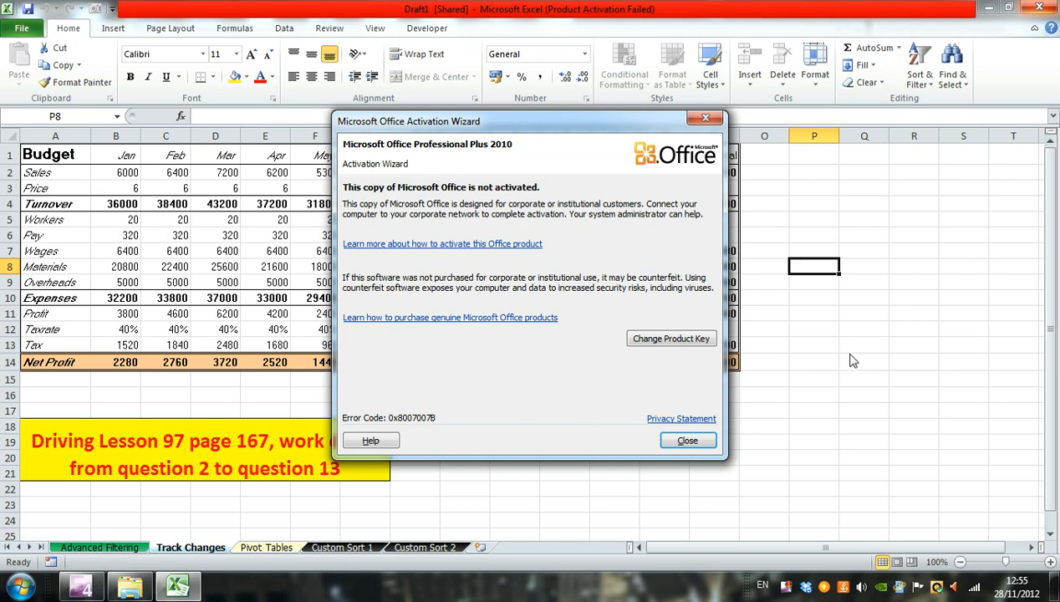
left_click(686, 441)
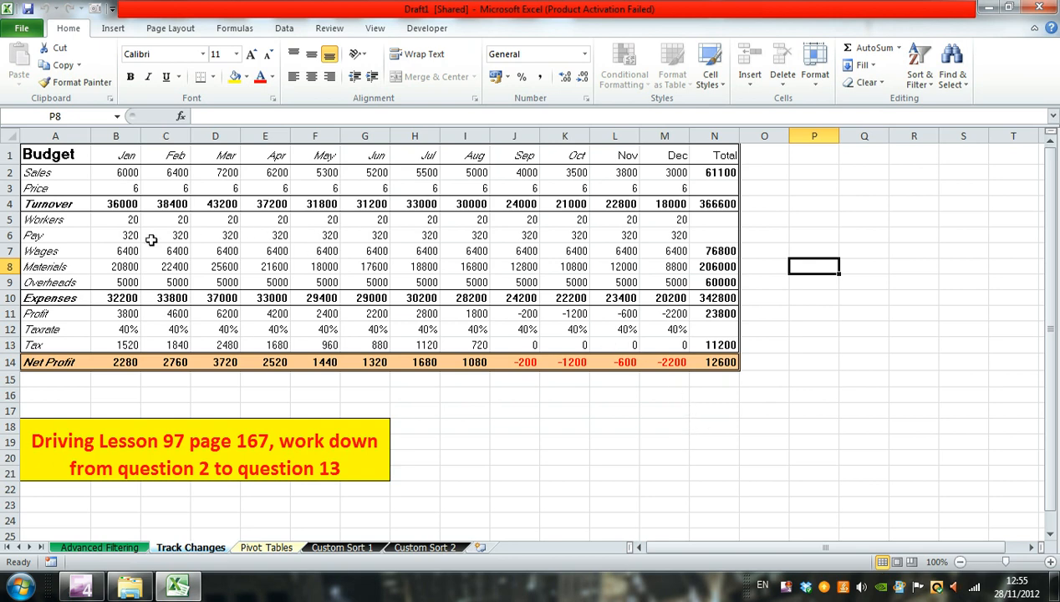
Set the number of Workers to 25 for Jun, Jul and Aug (cells G5 to I5).
left_click(61, 222)
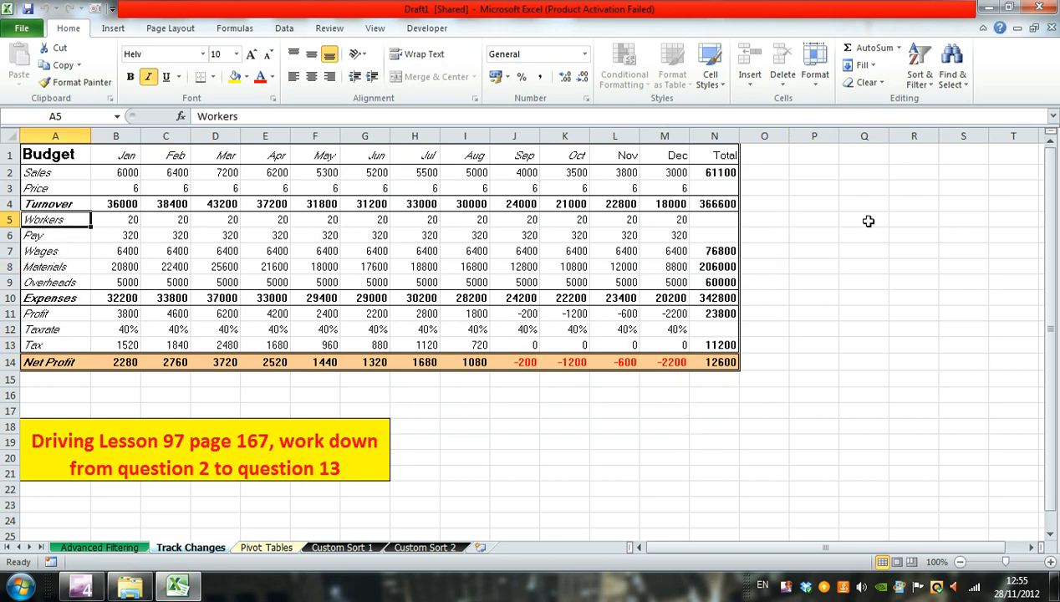
key("Right")
key("Right")
key("Right")
key("Right")
key("Right")
key("Right")
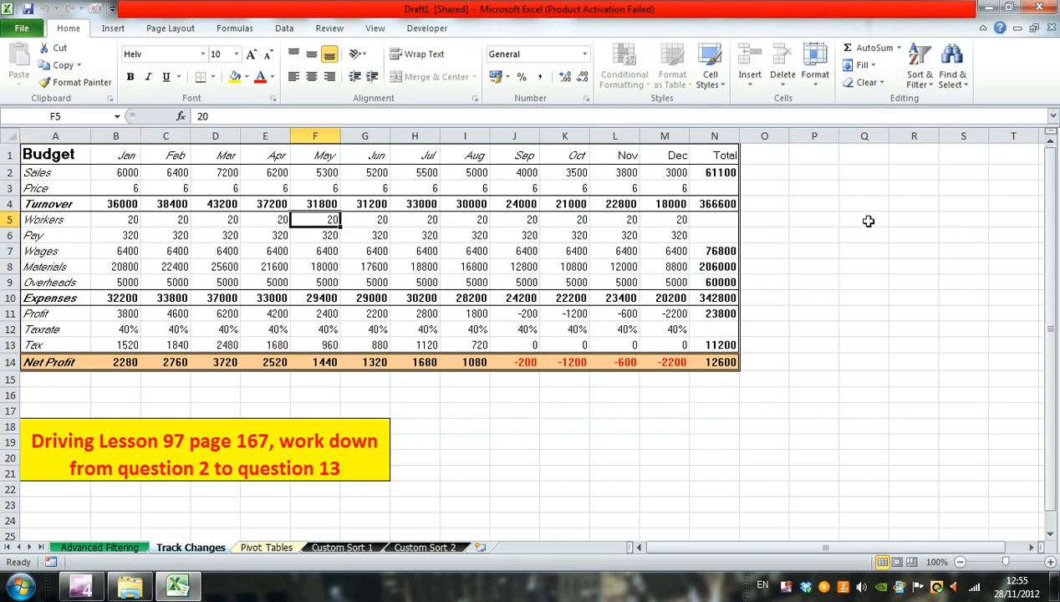
type("25")
key("Return")
key("Up")
key("Right")
type("25")
key("Return")
key("Up")
key("Right")
type("25")
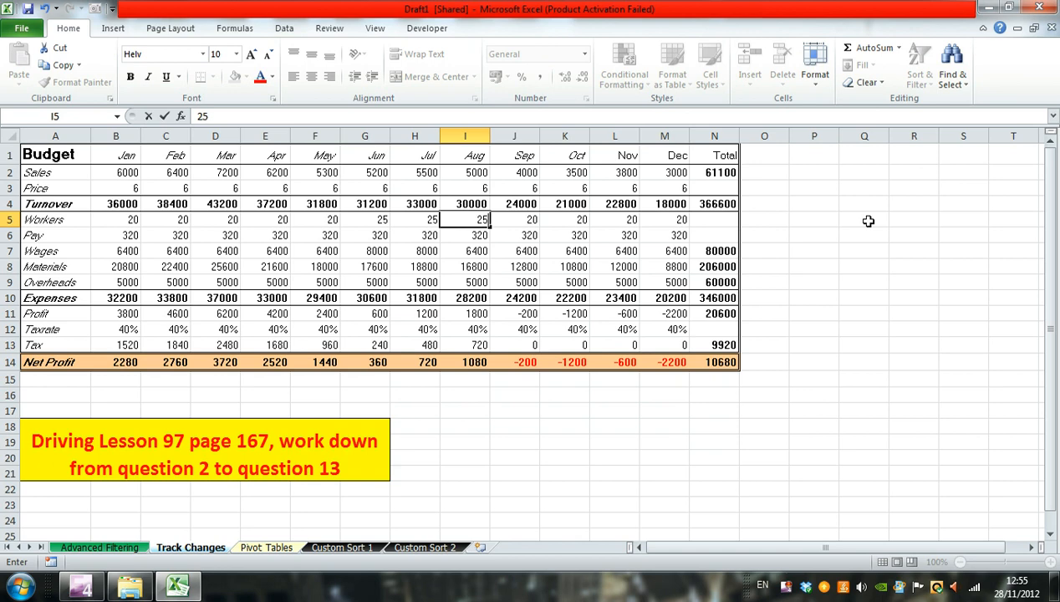
key("Return")
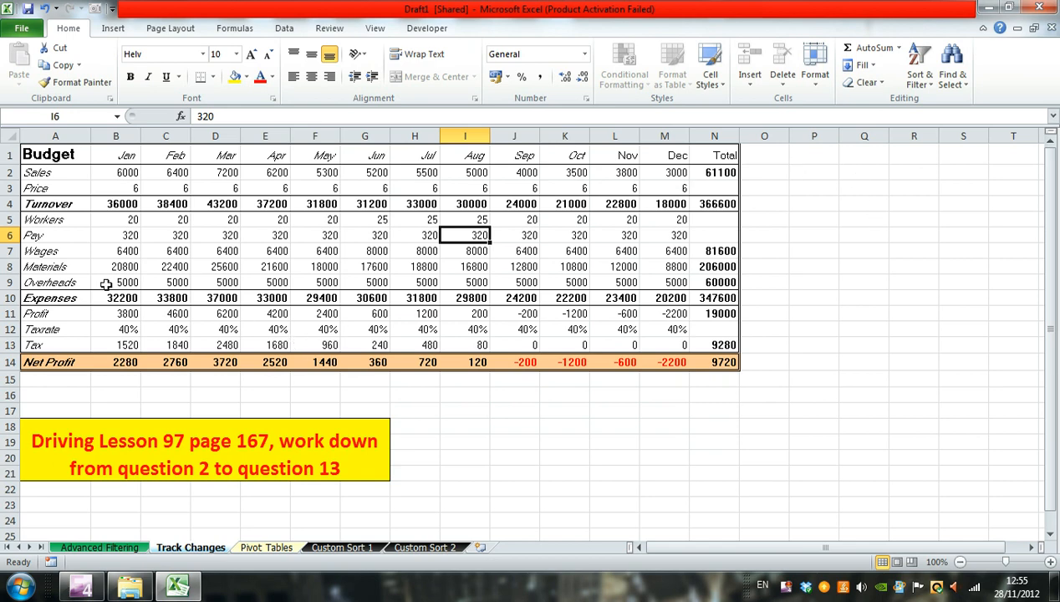
Insert a row above Overheads, label it Repairs and enter 4000 for Jan.
left_click(57, 281)
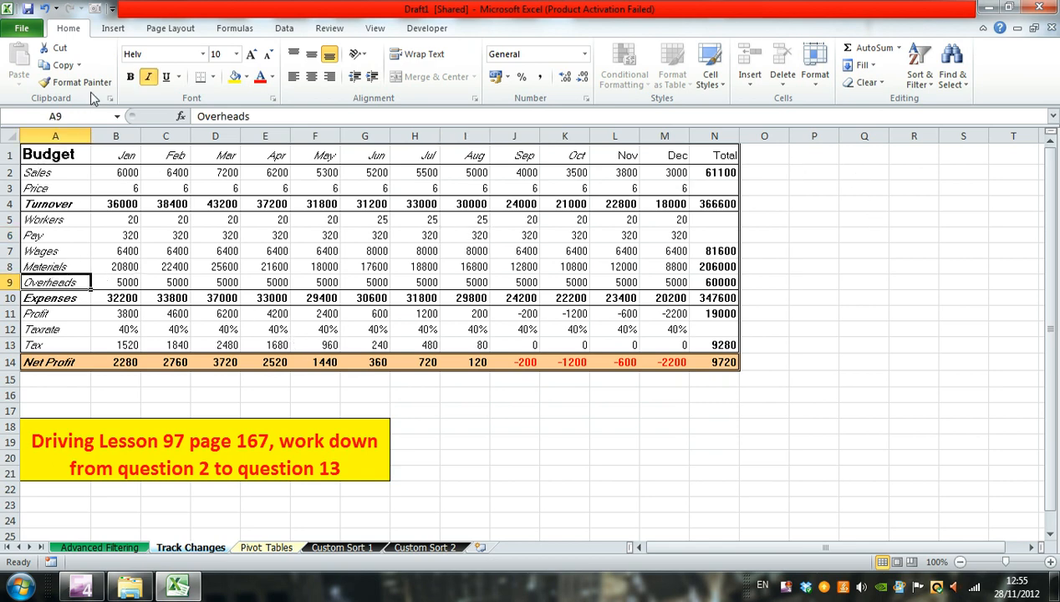
left_click(751, 83)
left_click(795, 121)
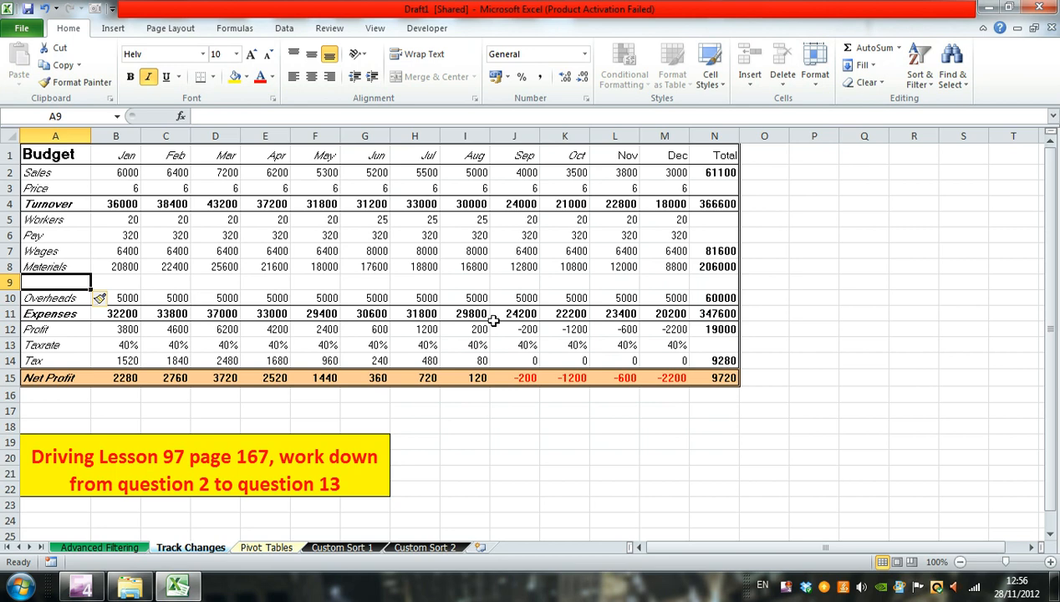
type("Repairs")
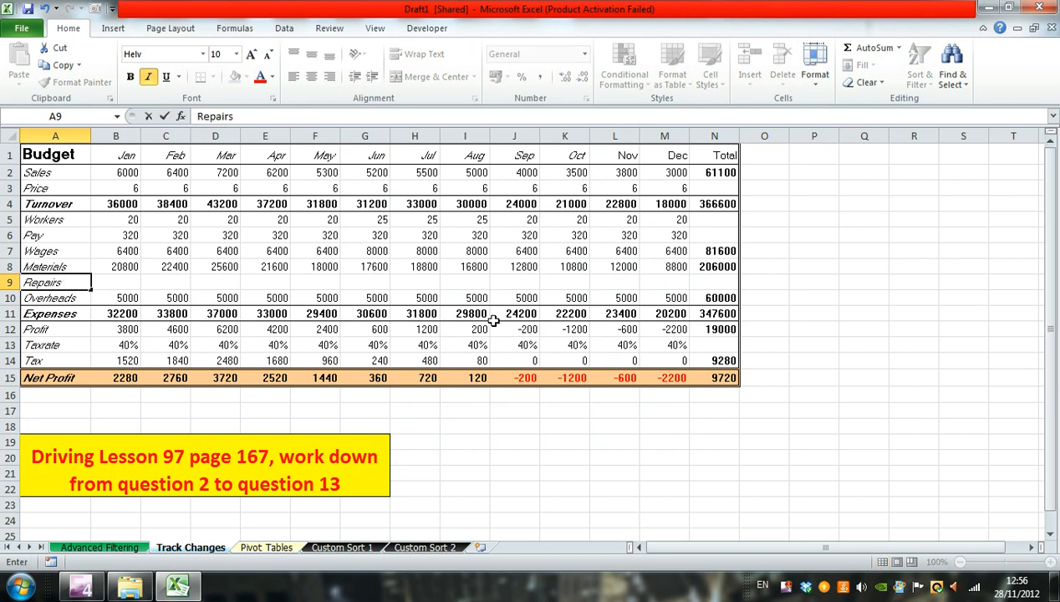
key("Tab")
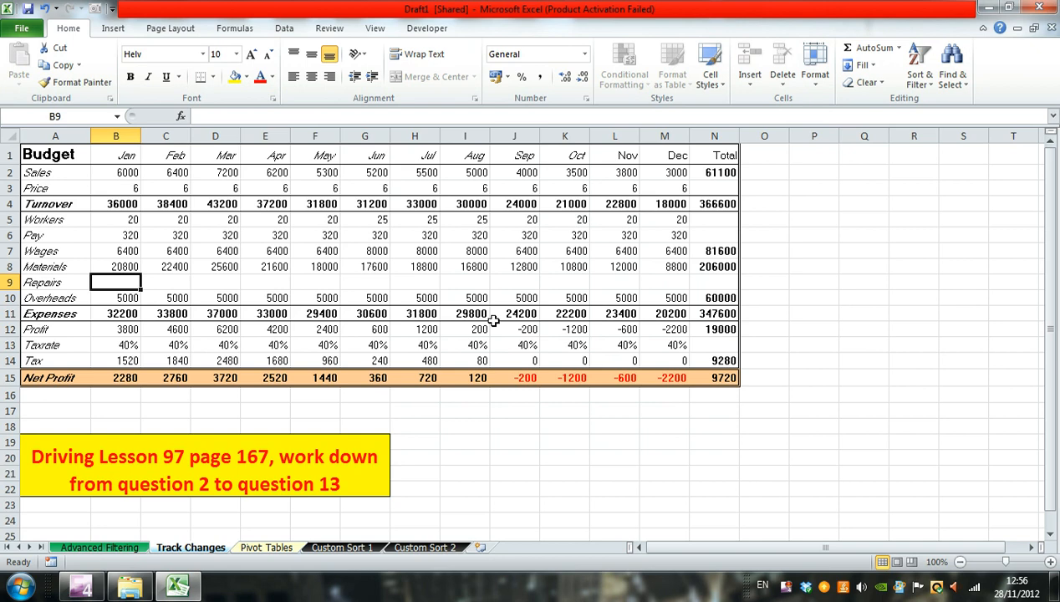
type("4000")
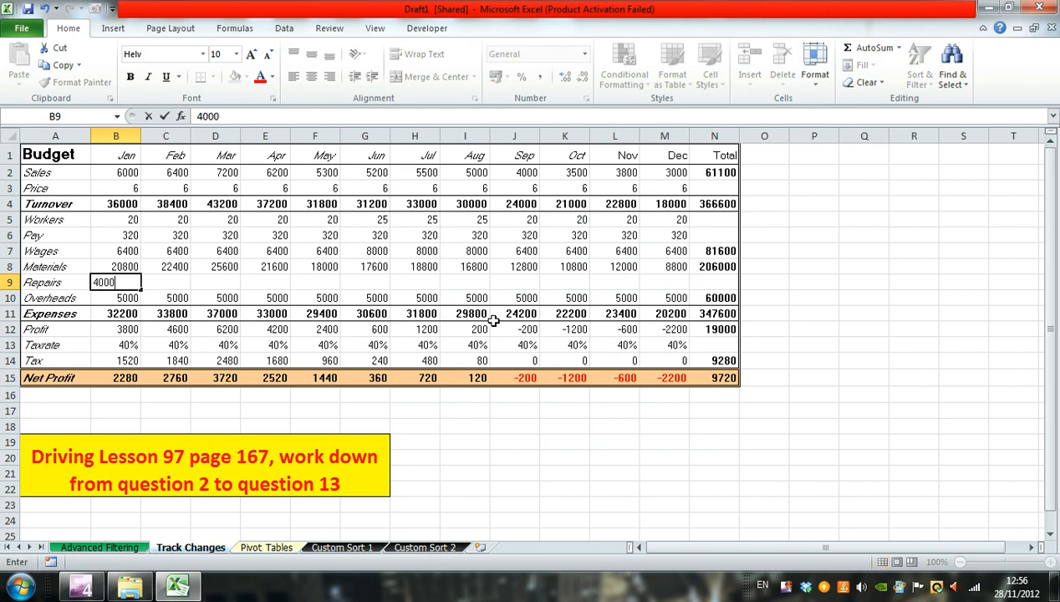
key("Return")
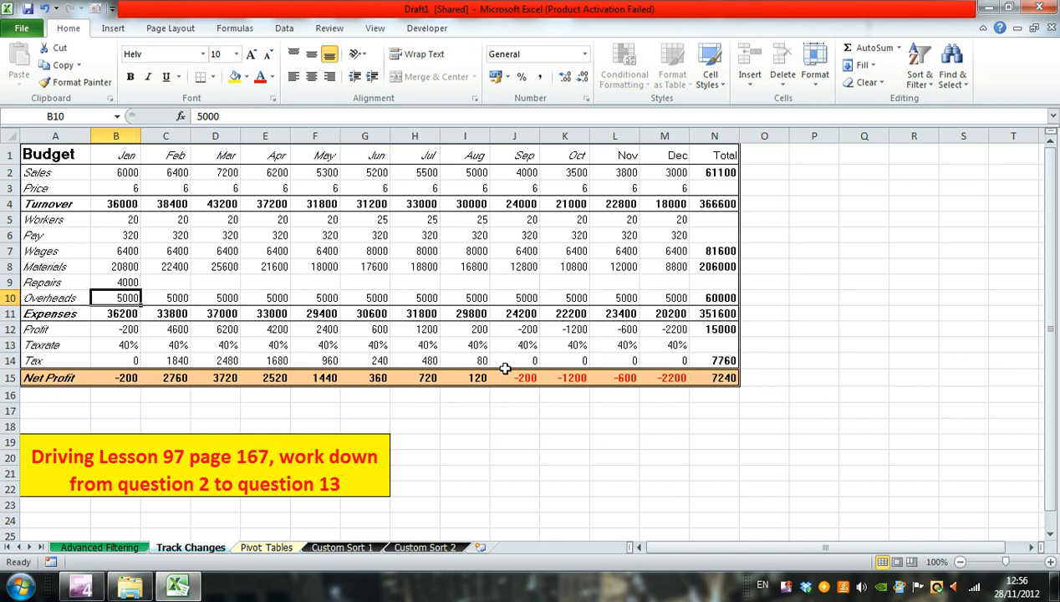
Set the Apr Overheads in cell E10 to 6000.
key("Right")
key("Right")
key("Right")
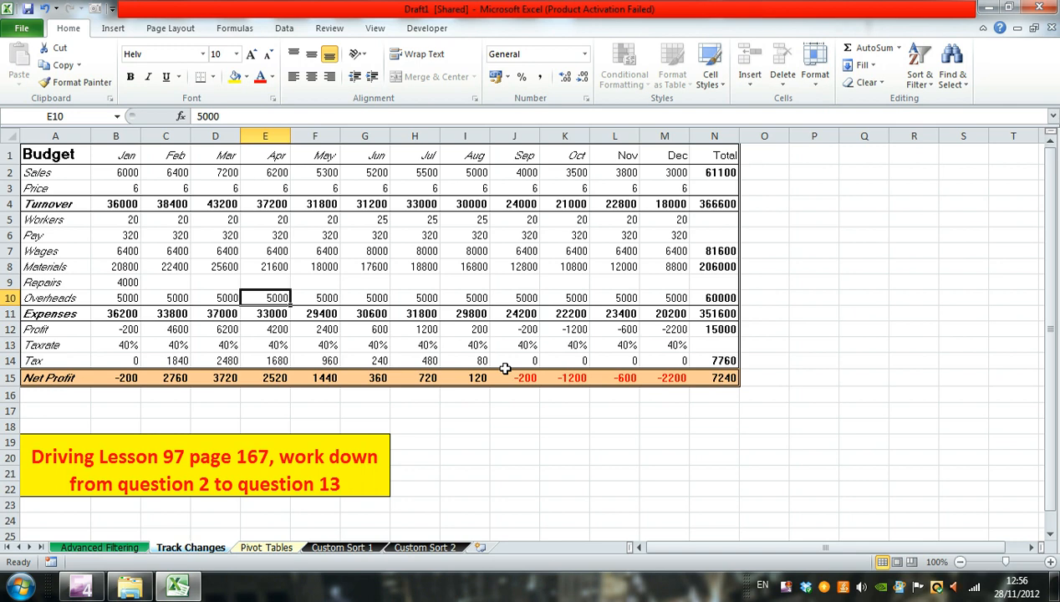
type("60")
key("Return")
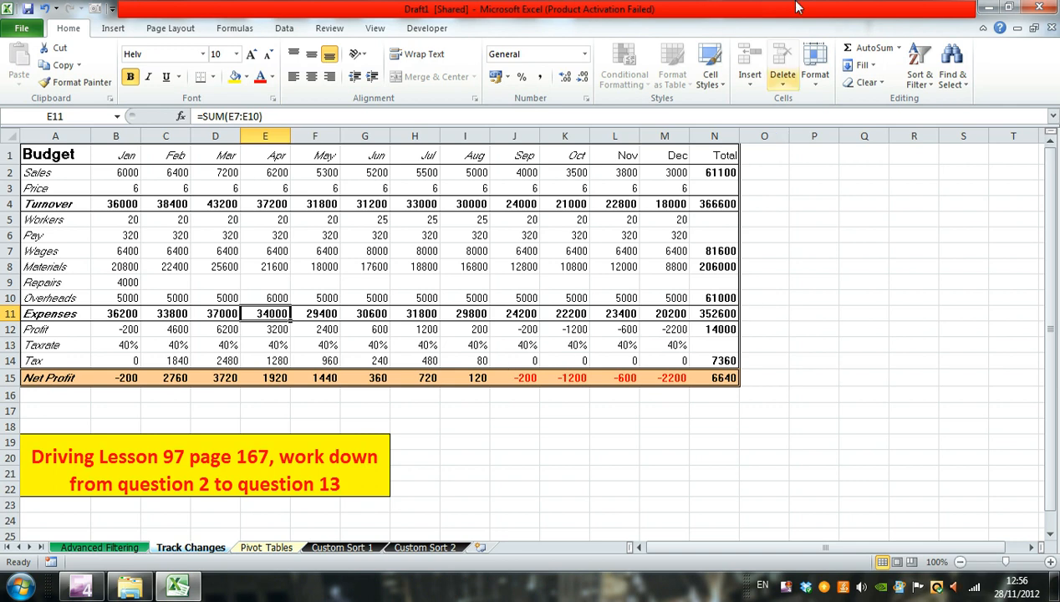
Save the edited Draft1 workbook and close it together with Excel.
left_click(28, 10)
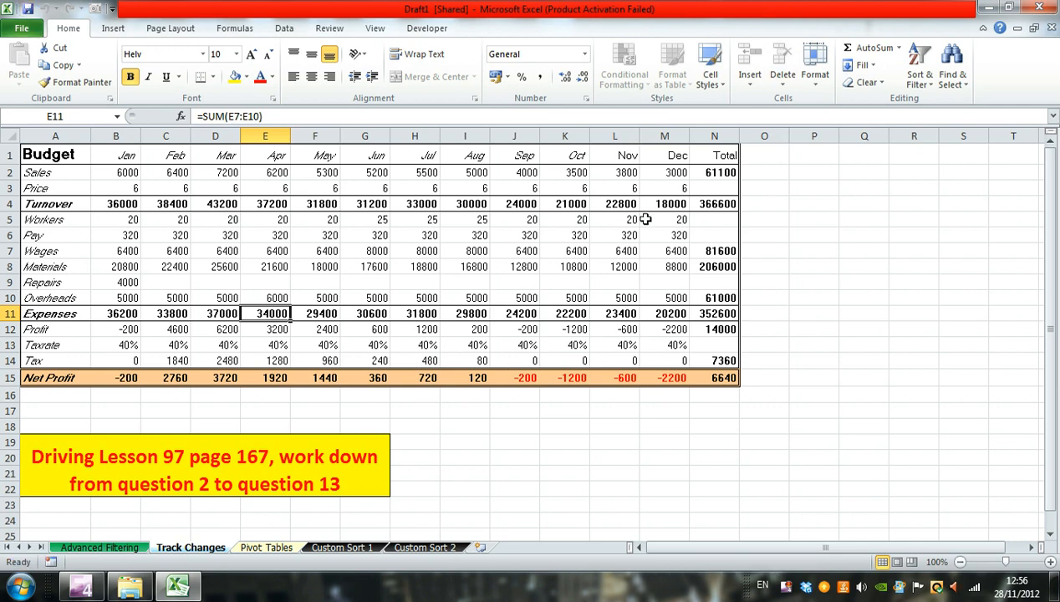
left_click(1052, 28)
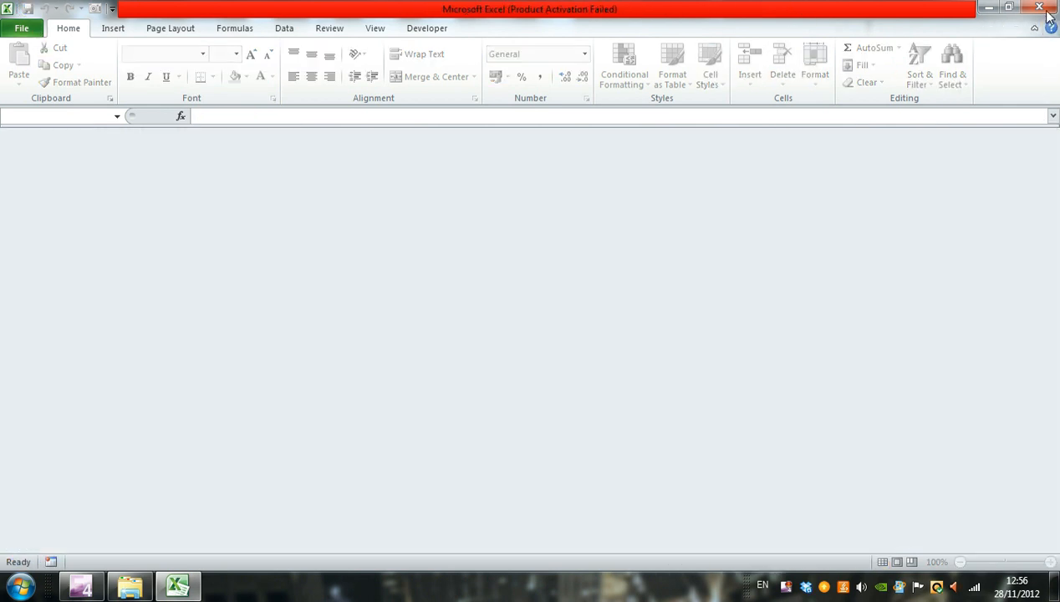
left_click(1039, 8)
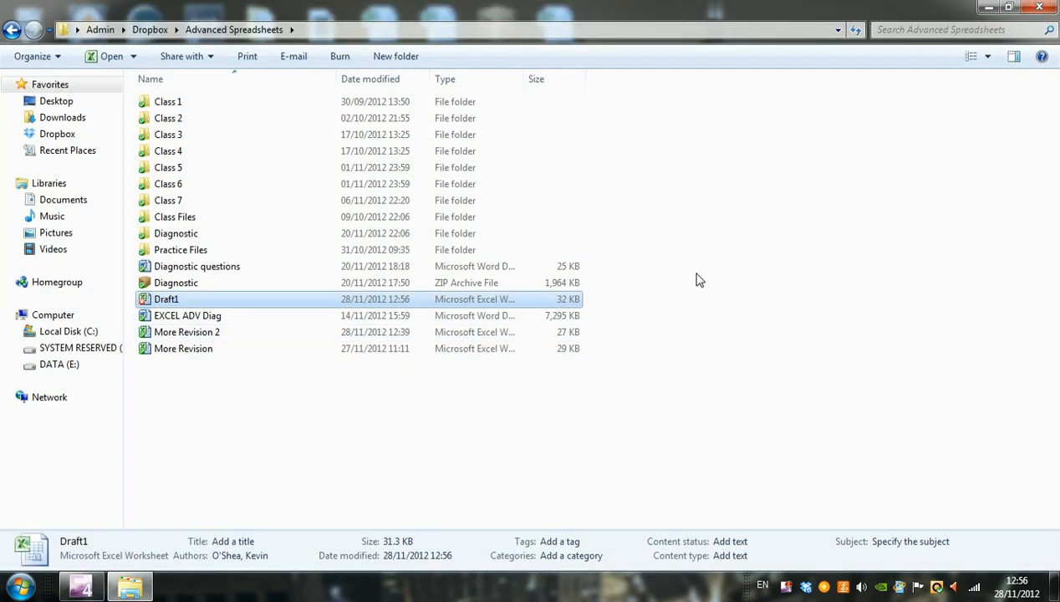
Reopen the Draft1 workbook from the Advanced Spreadsheets folder.
left_click(698, 279)
double_click(167, 301)
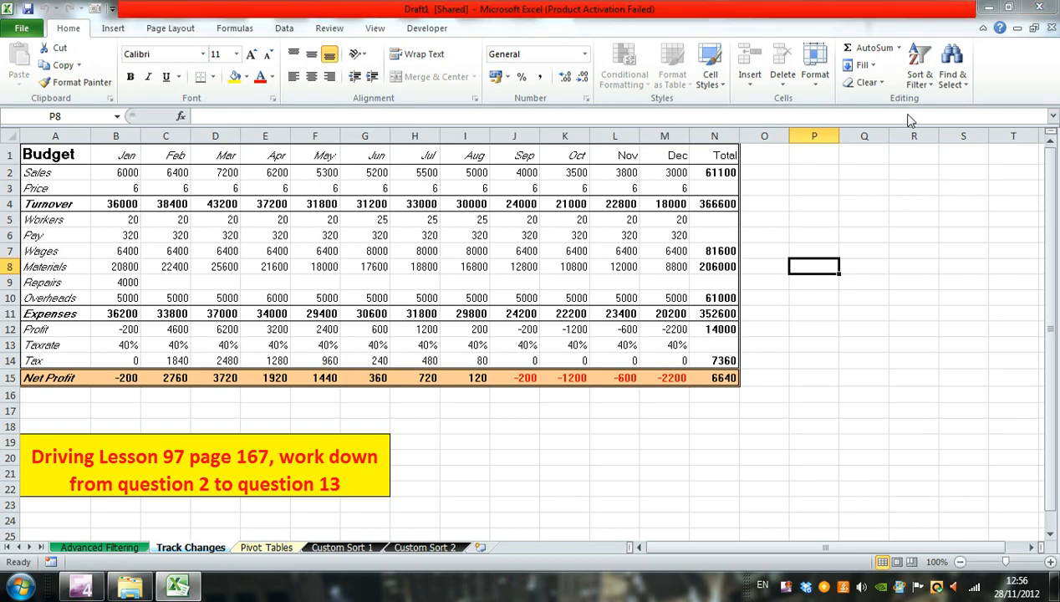
left_click(688, 442)
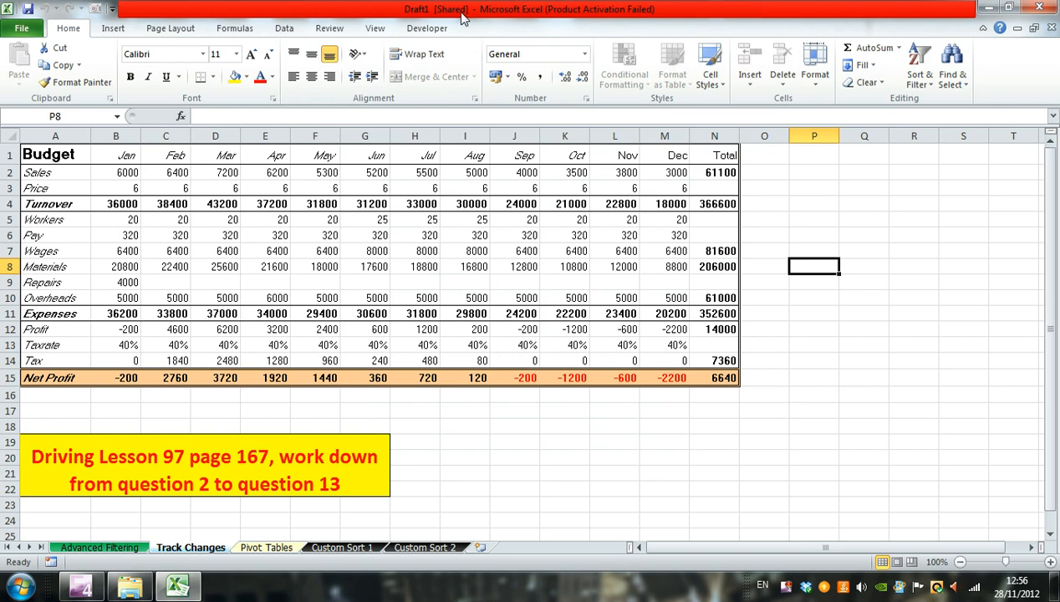
Start an accept/reject review of the tracked changes, limited to those not yet reviewed.
left_click(330, 29)
left_click(635, 82)
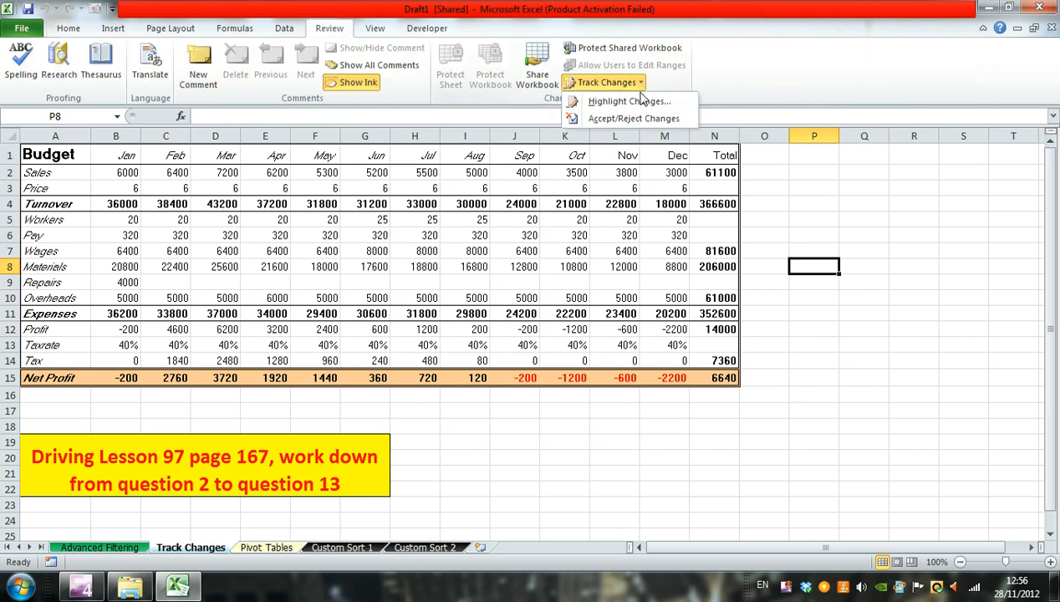
left_click(646, 124)
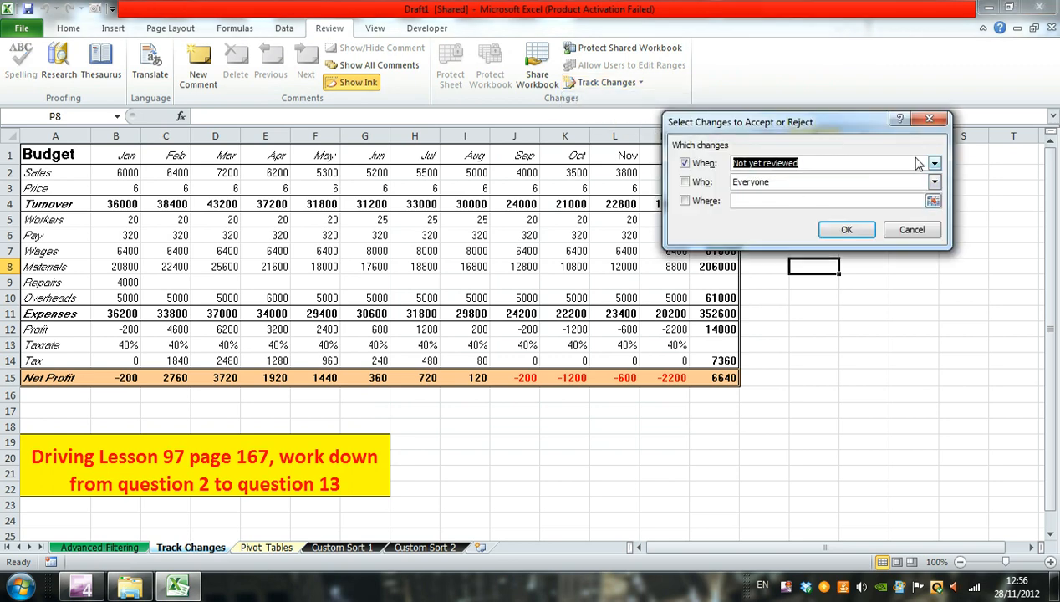
left_click(930, 163)
left_click(844, 178)
left_click(850, 234)
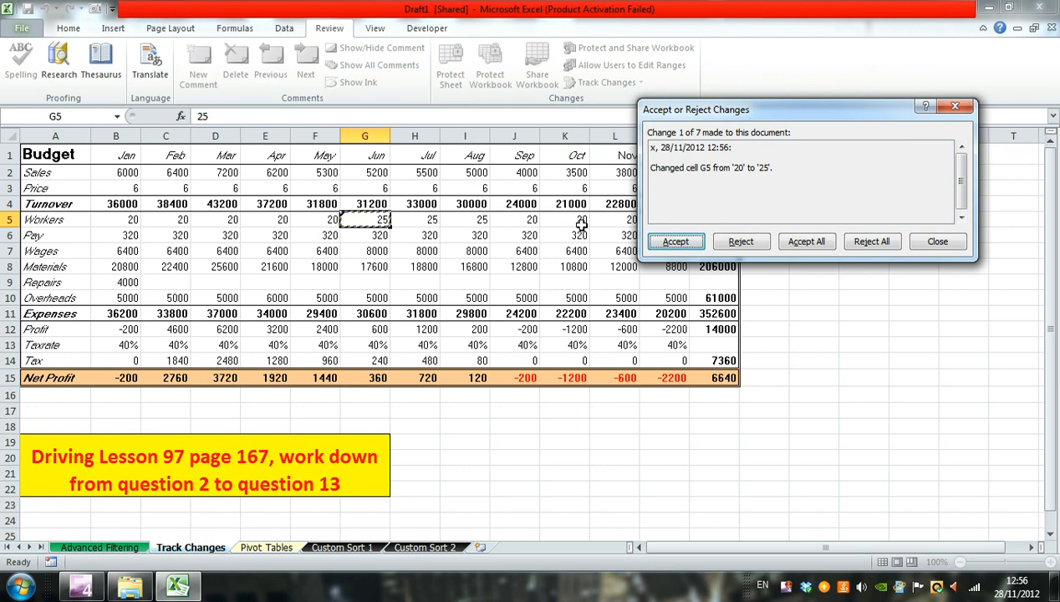
Accept the tracked changes to the Workers figures in cells G5, H5 and I5.
left_click(677, 242)
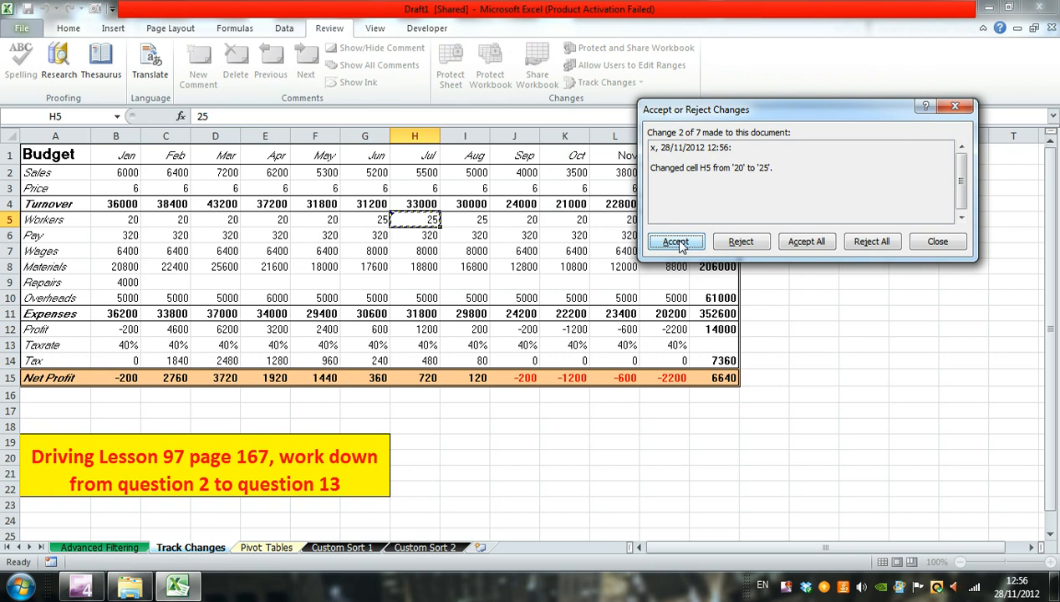
left_click(678, 242)
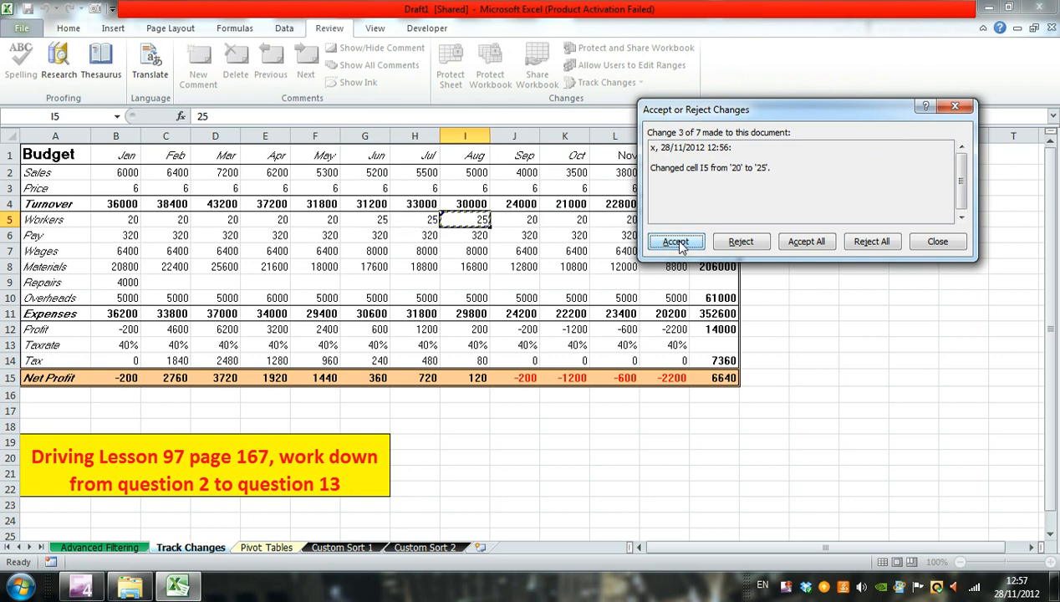
left_click(678, 243)
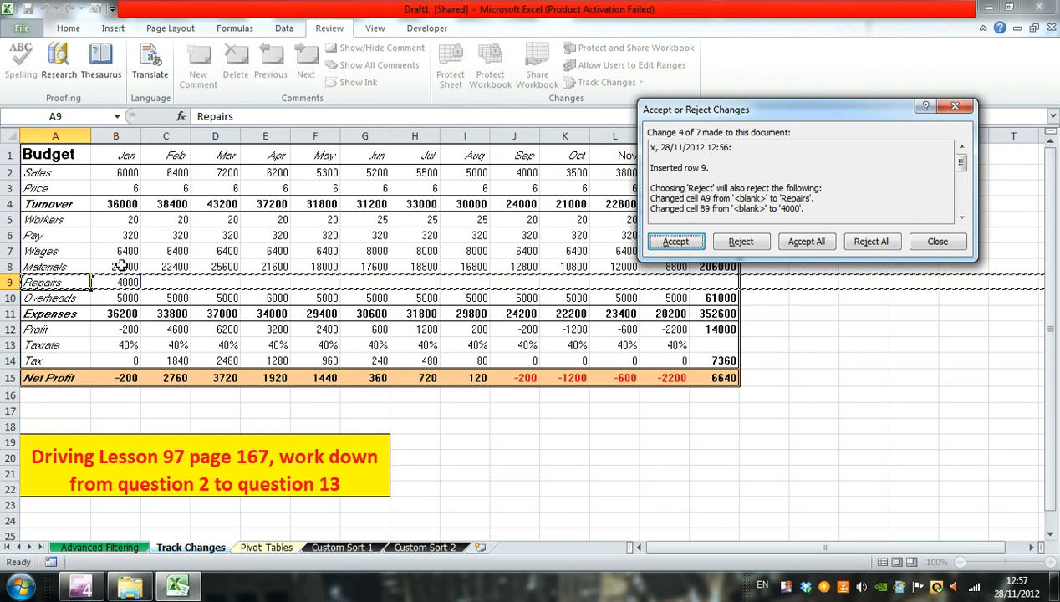
Reject the tracked insertion of the Repairs row and accept the April Overheads change to 6000.
left_click(741, 242)
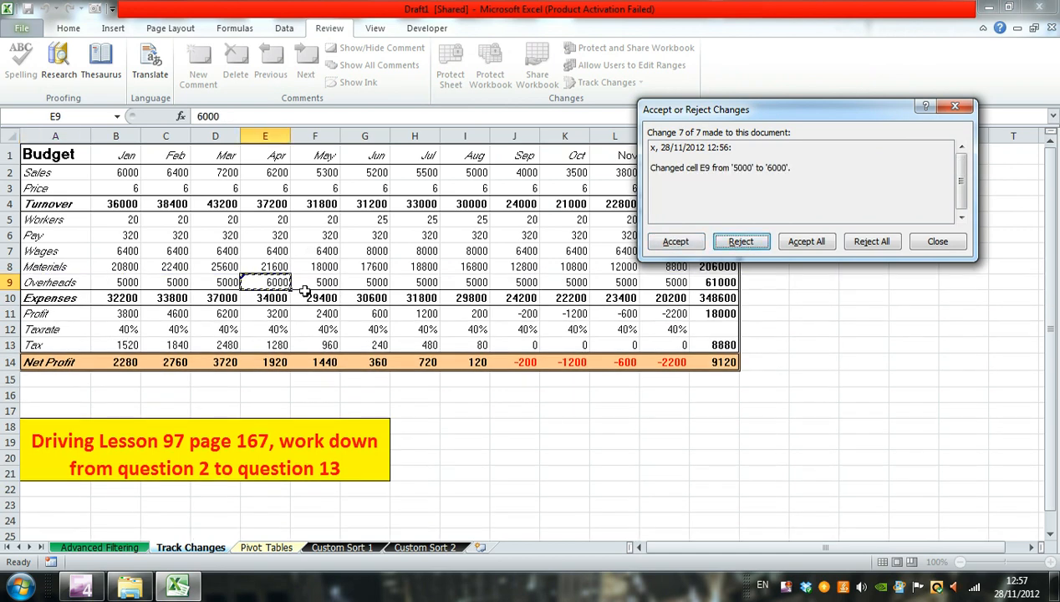
left_click(688, 243)
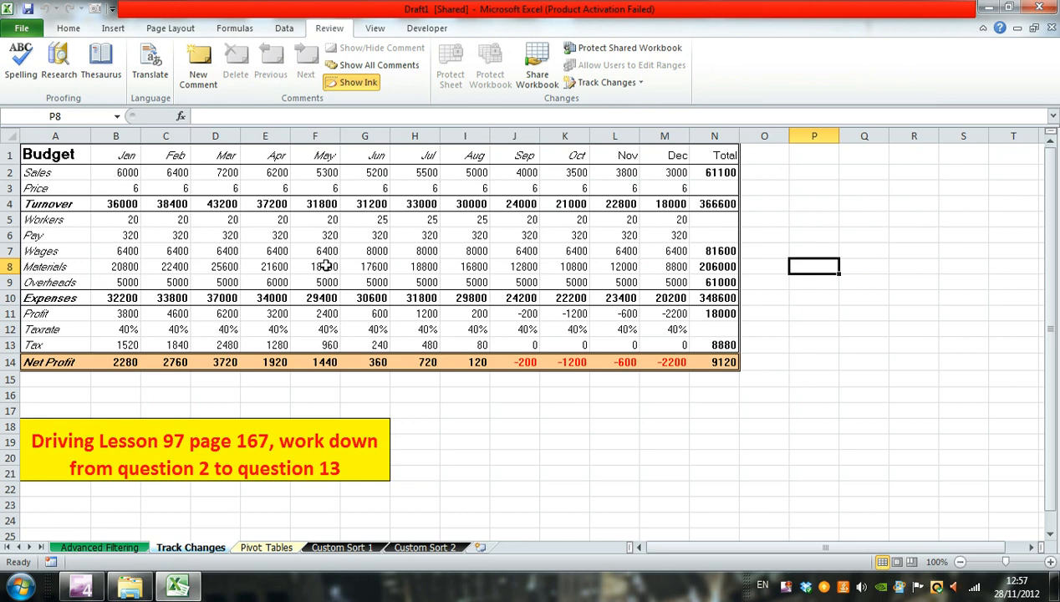
Set the January Overheads figure in cell B9 to 5020.
left_click(126, 282)
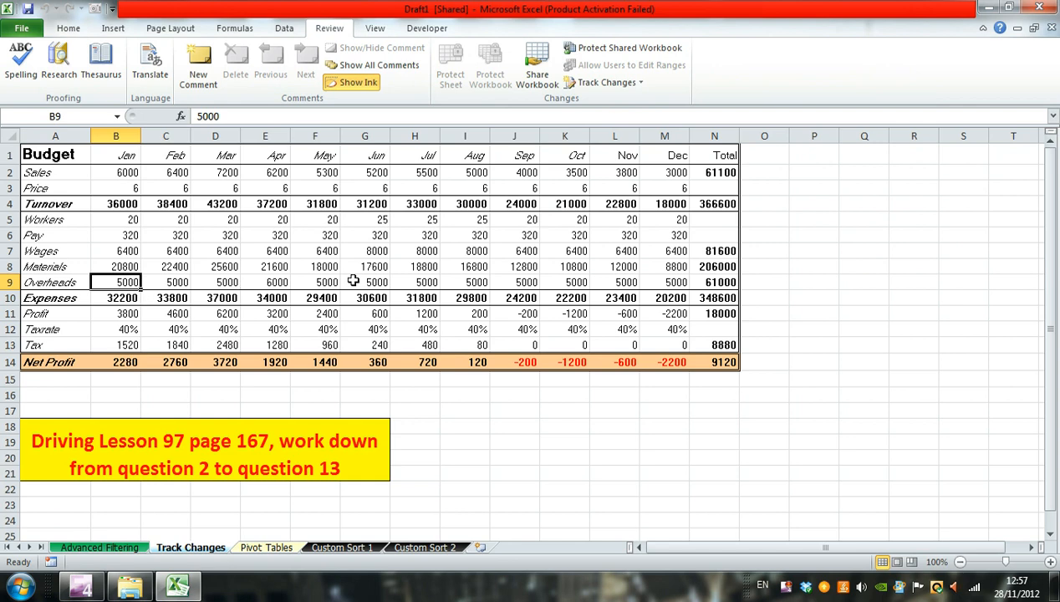
type("502")
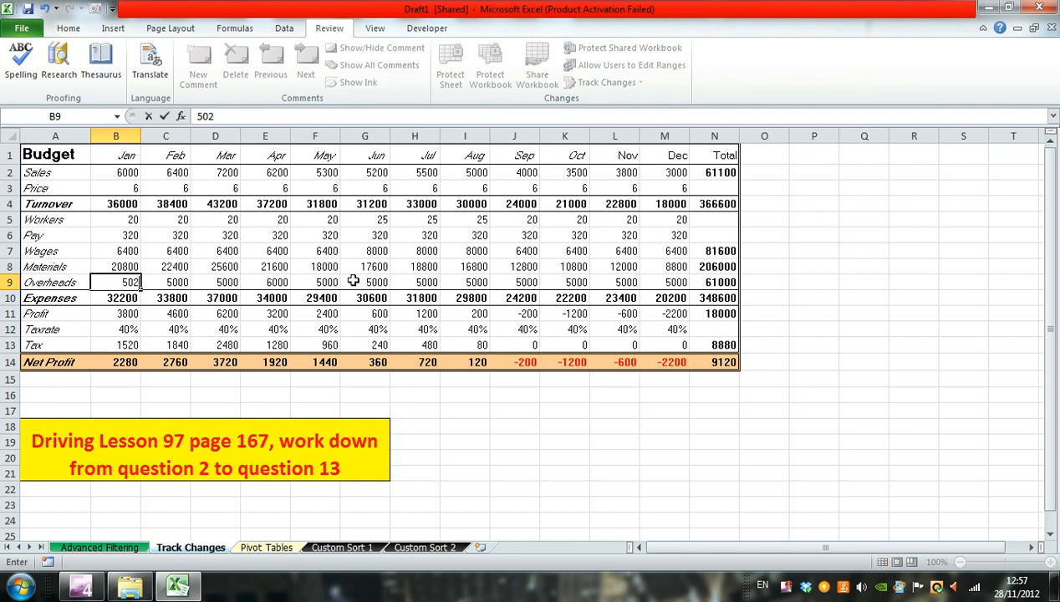
type("0")
key("Return")
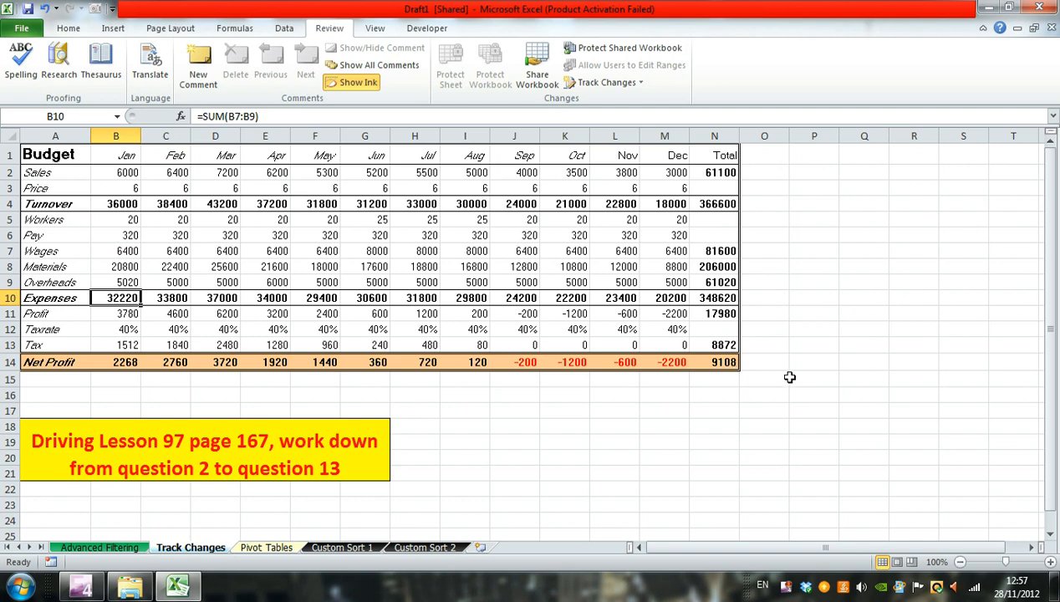
left_click(765, 362)
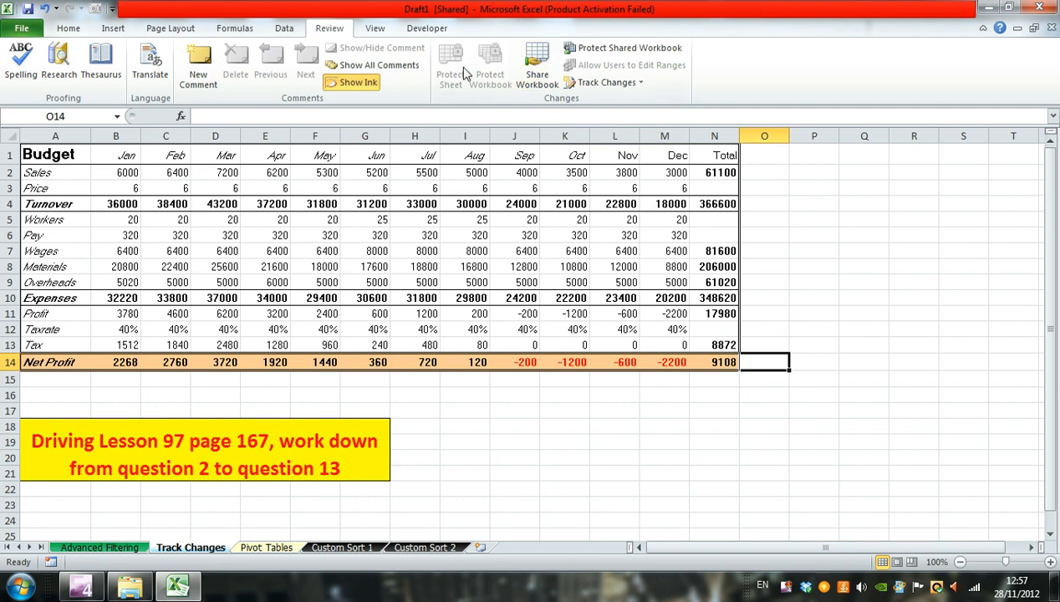
Remove the workbook from shared use by disallowing changes by more than one user at the same time.
left_click(538, 75)
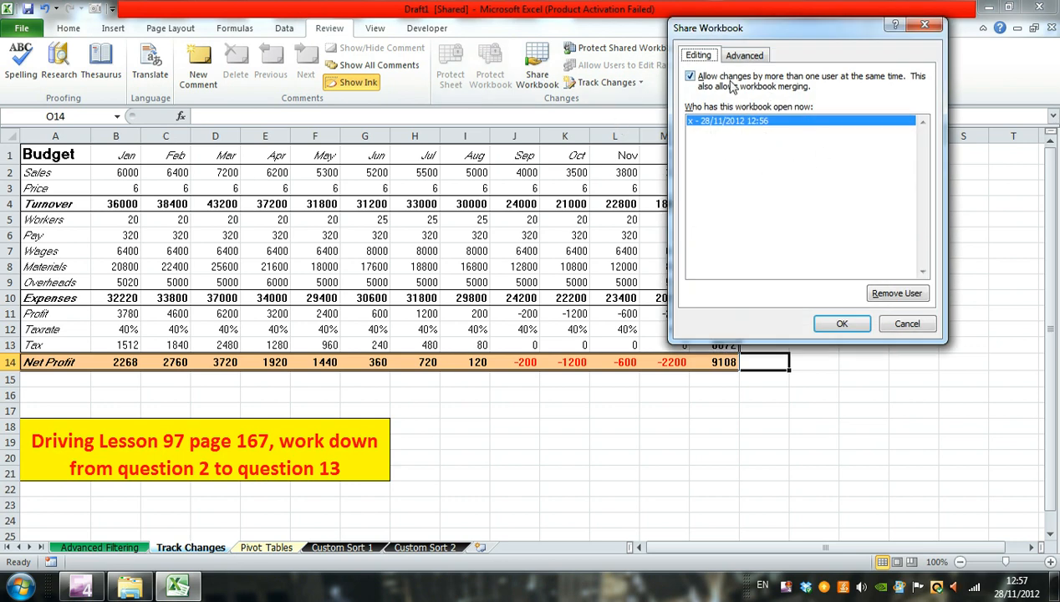
left_click(691, 77)
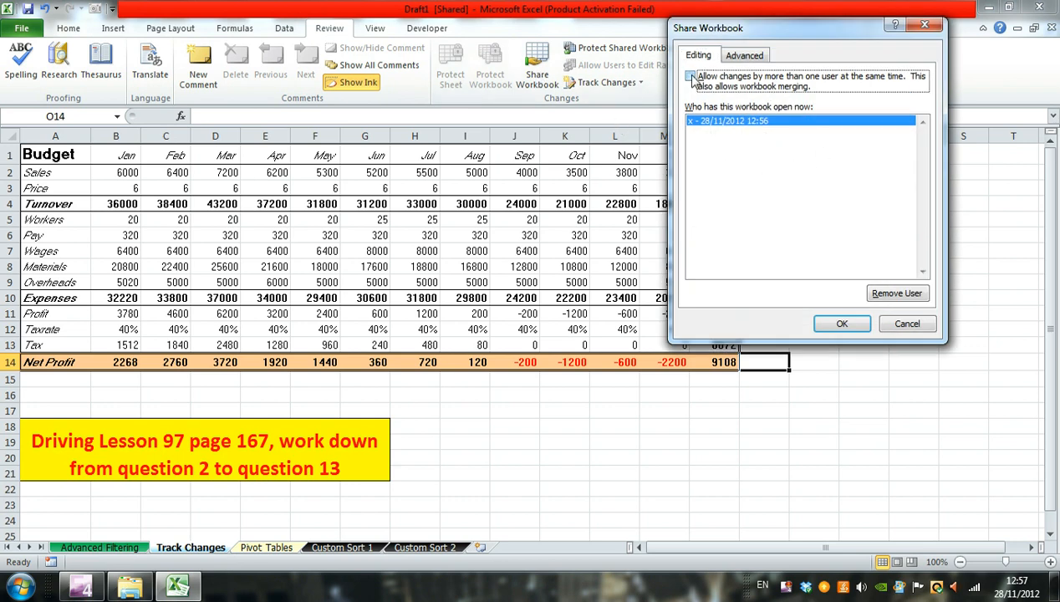
left_click(842, 323)
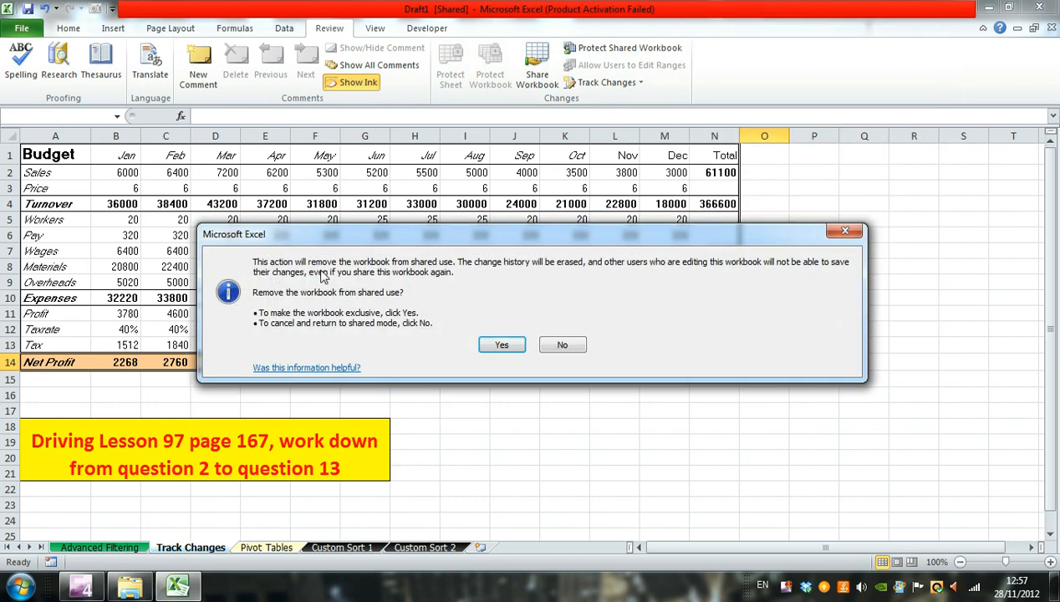
left_click(503, 346)
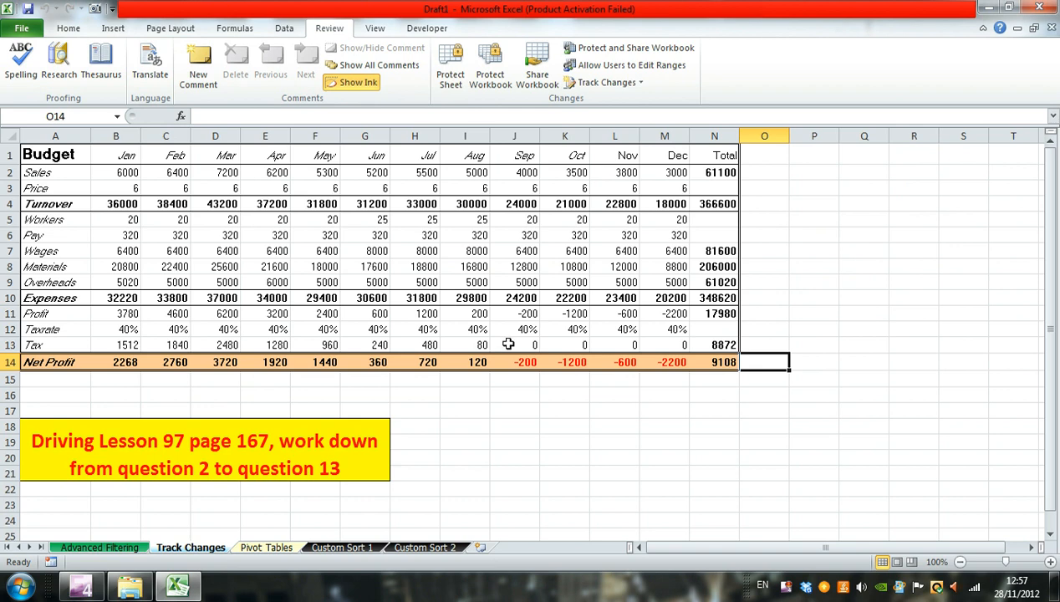
Save the unshared Draft1 workbook and close it, leaving Excel open.
left_click(28, 9)
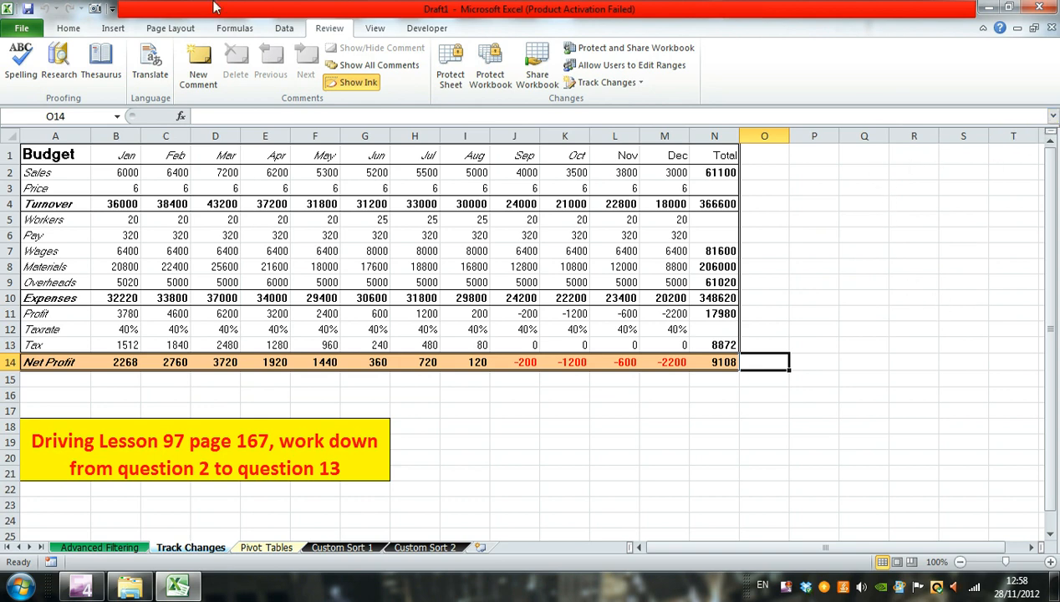
left_click(1052, 28)
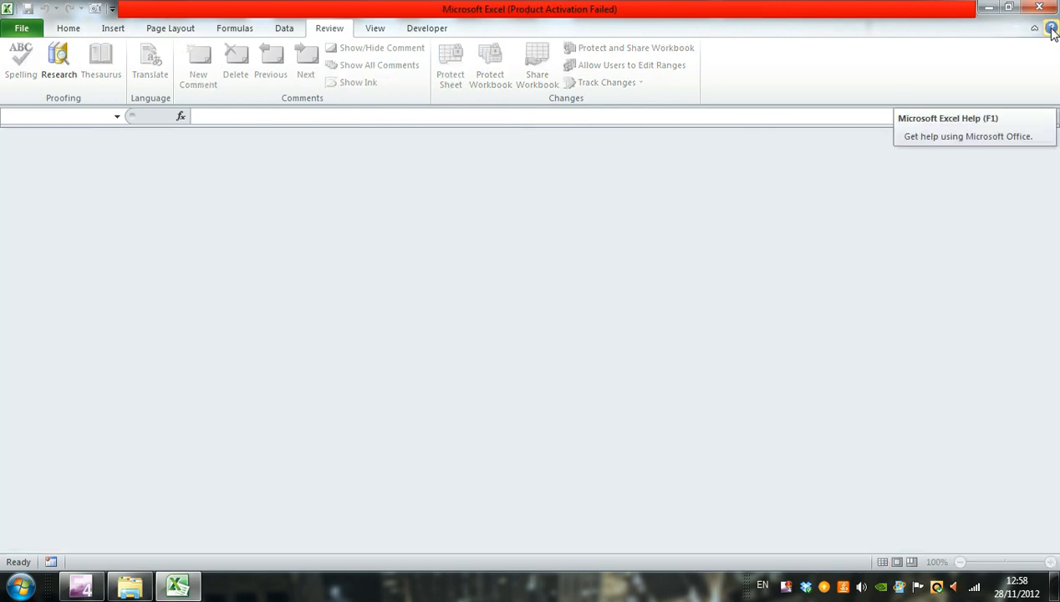